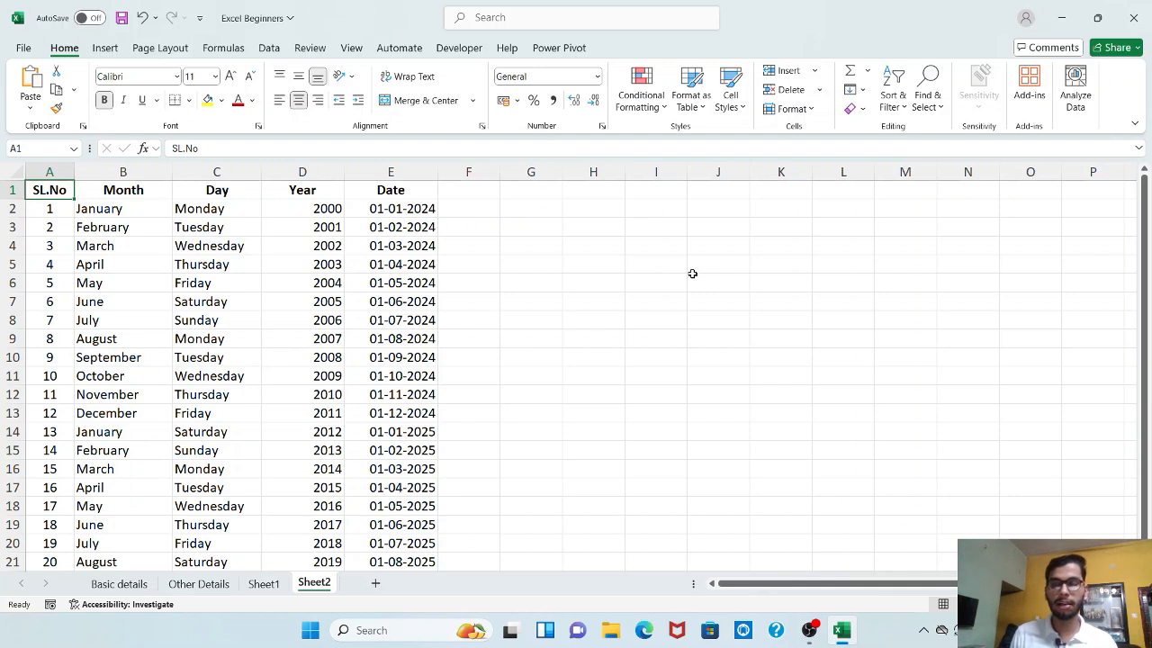
# - Select cells around the table, including H1, C4 (Wednesday), B4 (March) and L2
pyautogui.click(658, 228)
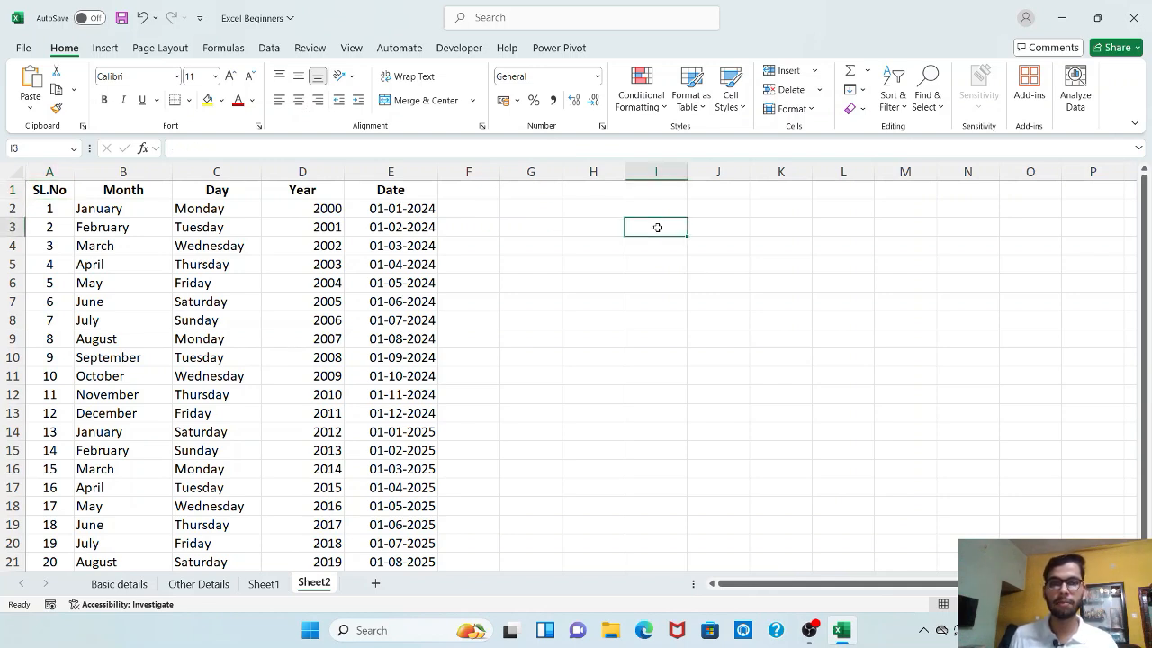
pyautogui.click(595, 196)
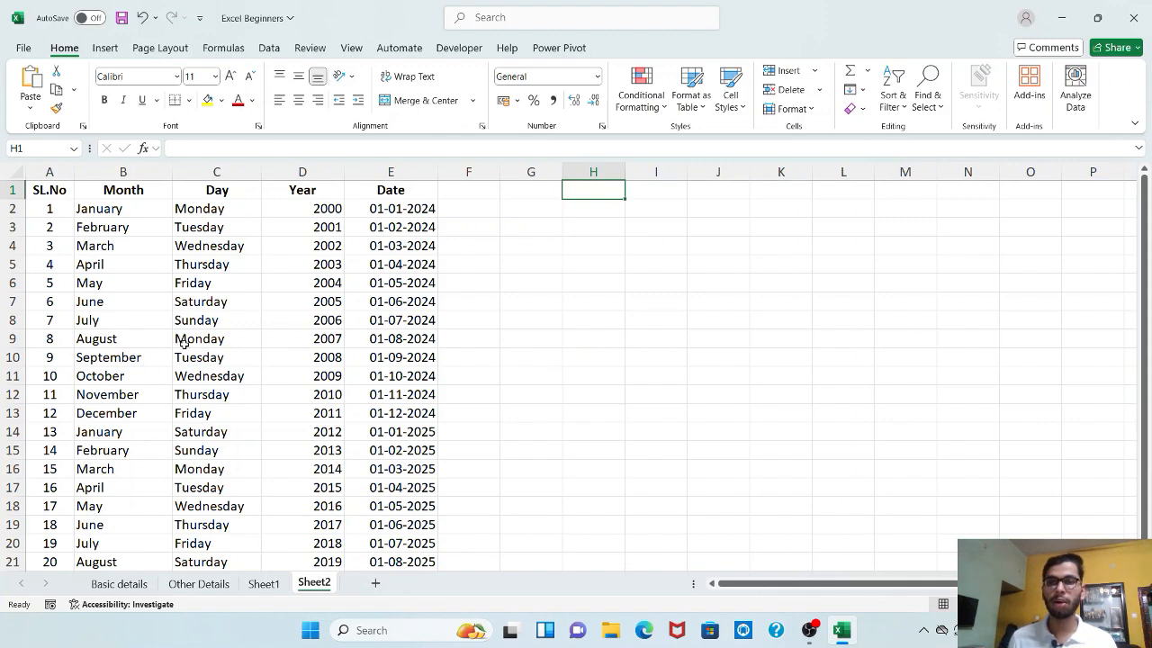
pyautogui.scroll(-3, 289, 417)
pyautogui.scroll(3, 289, 417)
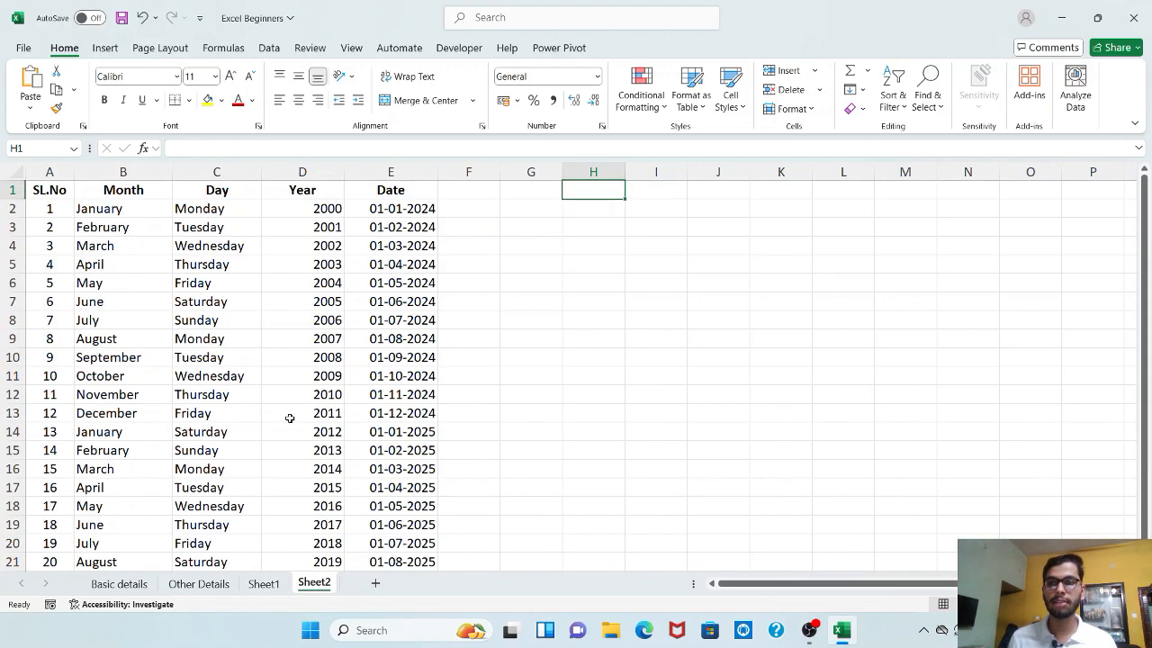
pyautogui.click(236, 245)
pyautogui.click(146, 241)
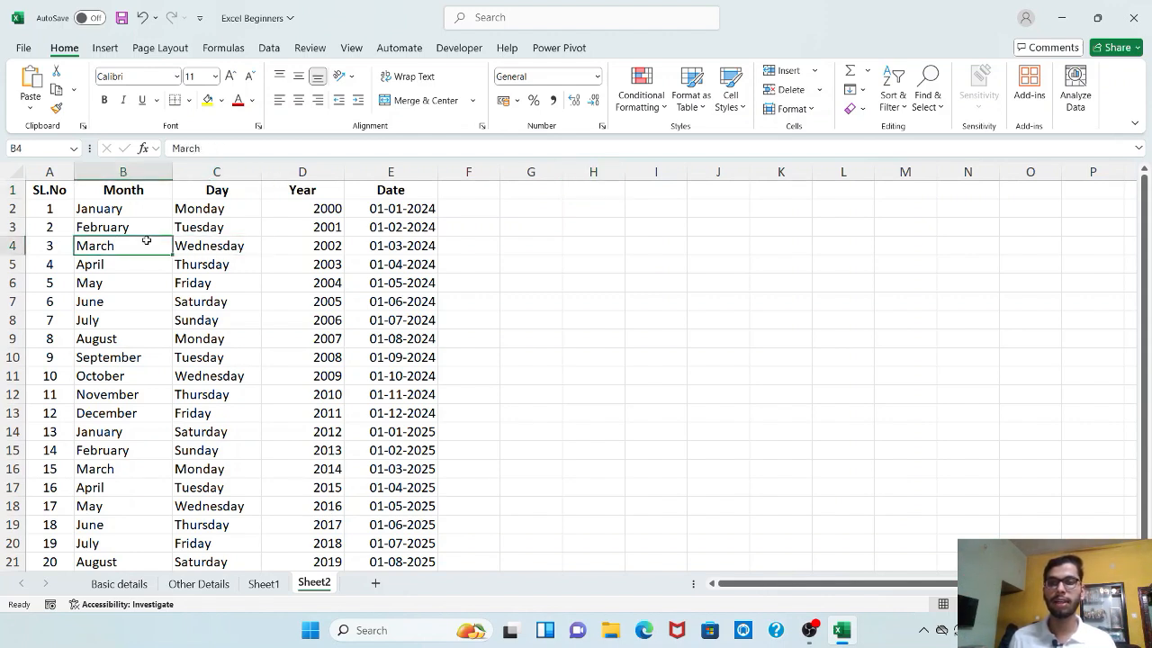
pyautogui.click(846, 226)
pyautogui.click(846, 209)
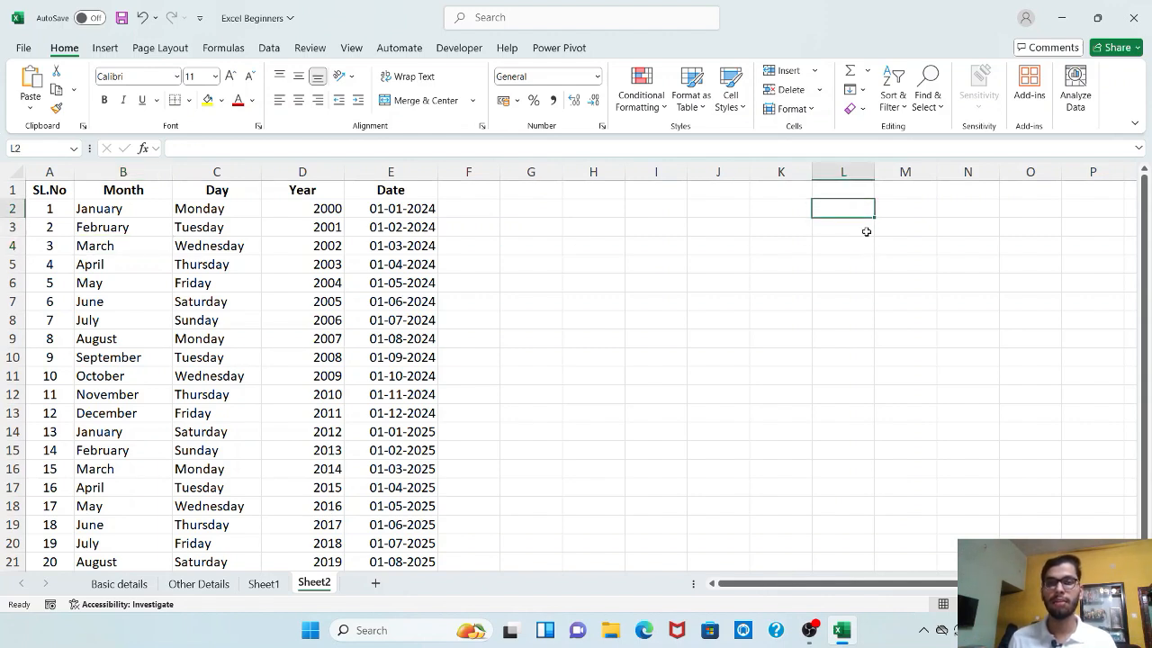
pyautogui.click(157, 233)
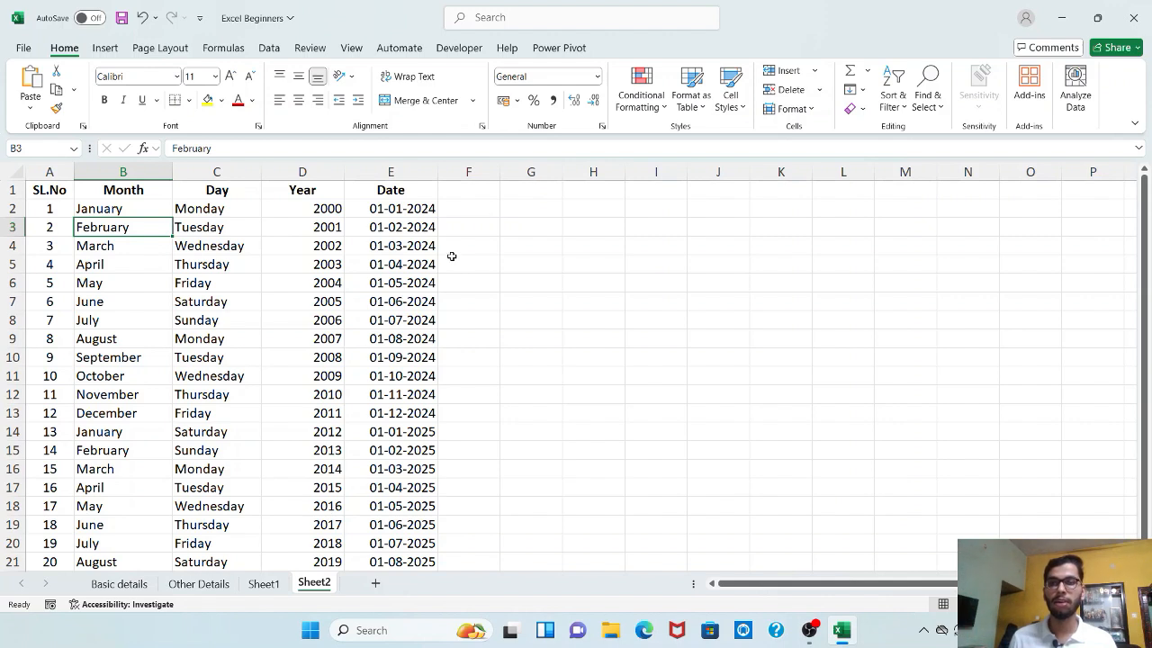
# - Turn header filters on from Sort & Filter, then turn them off again
pyautogui.click(897, 110)
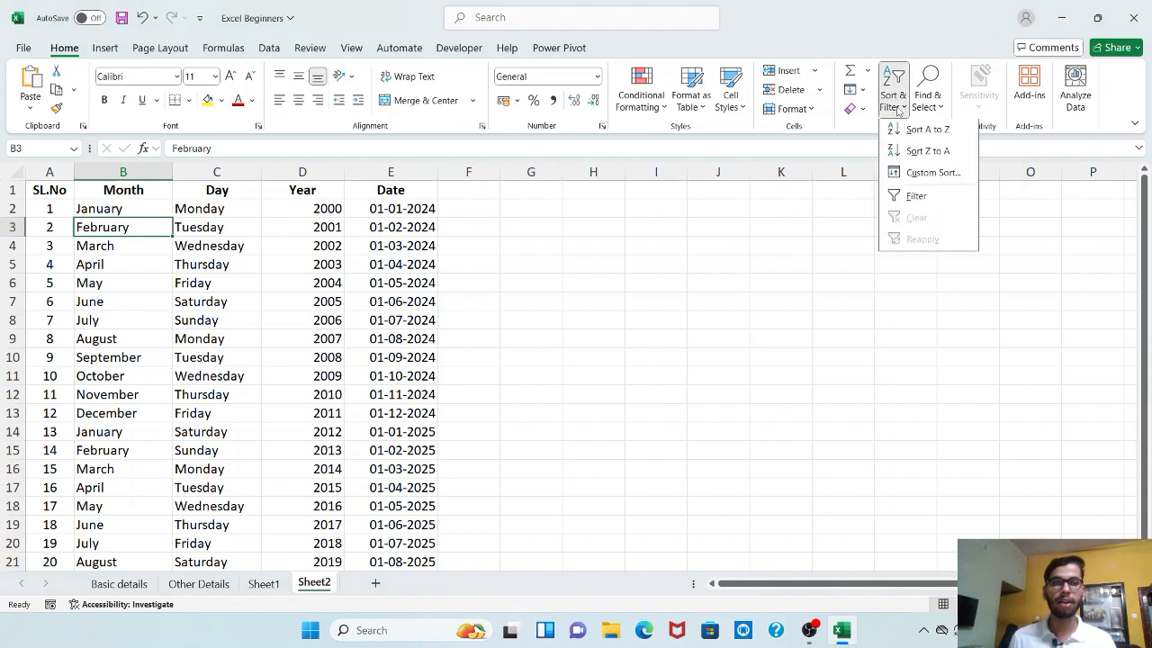
pyautogui.click(906, 197)
pyautogui.click(185, 209)
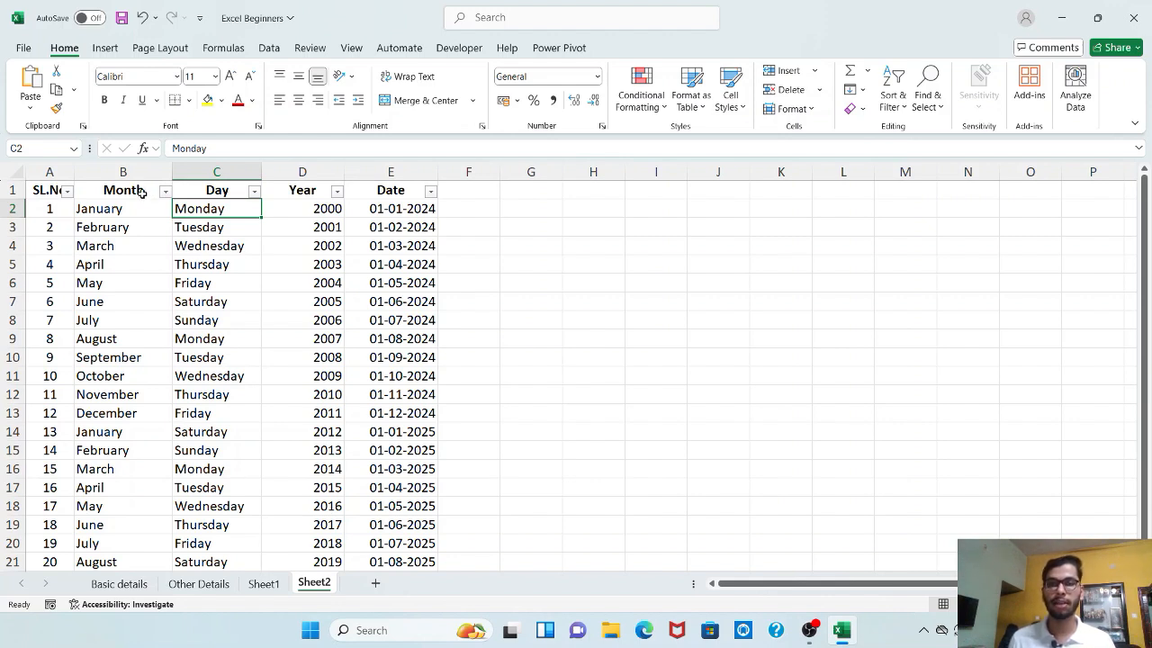
pyautogui.click(900, 106)
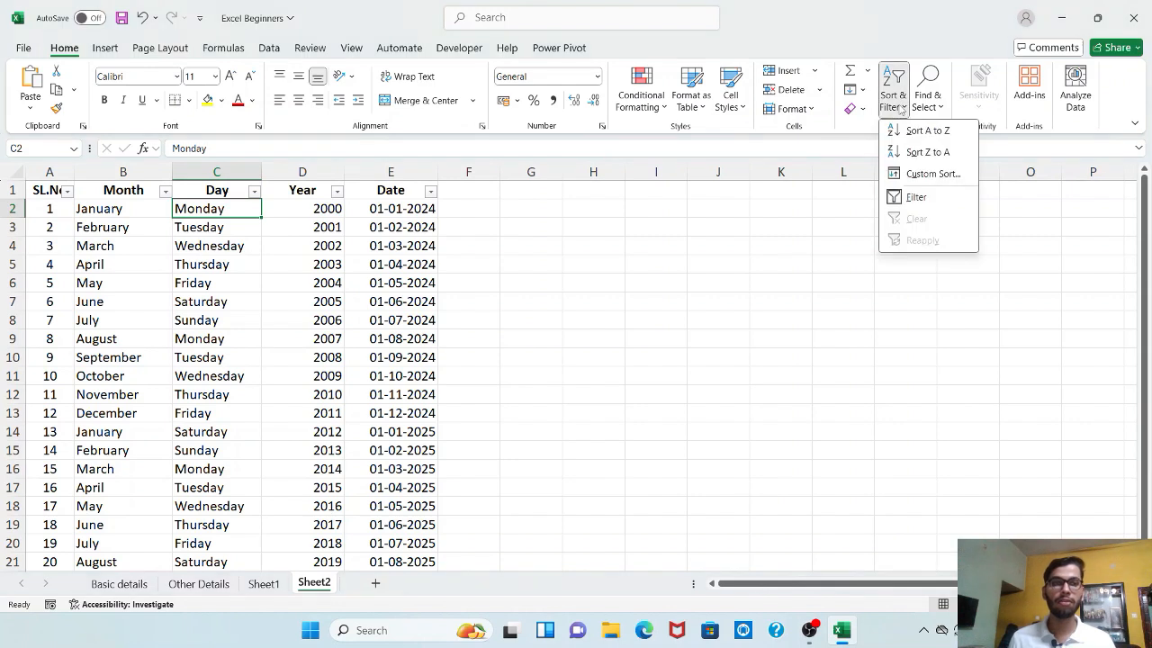
pyautogui.click(902, 197)
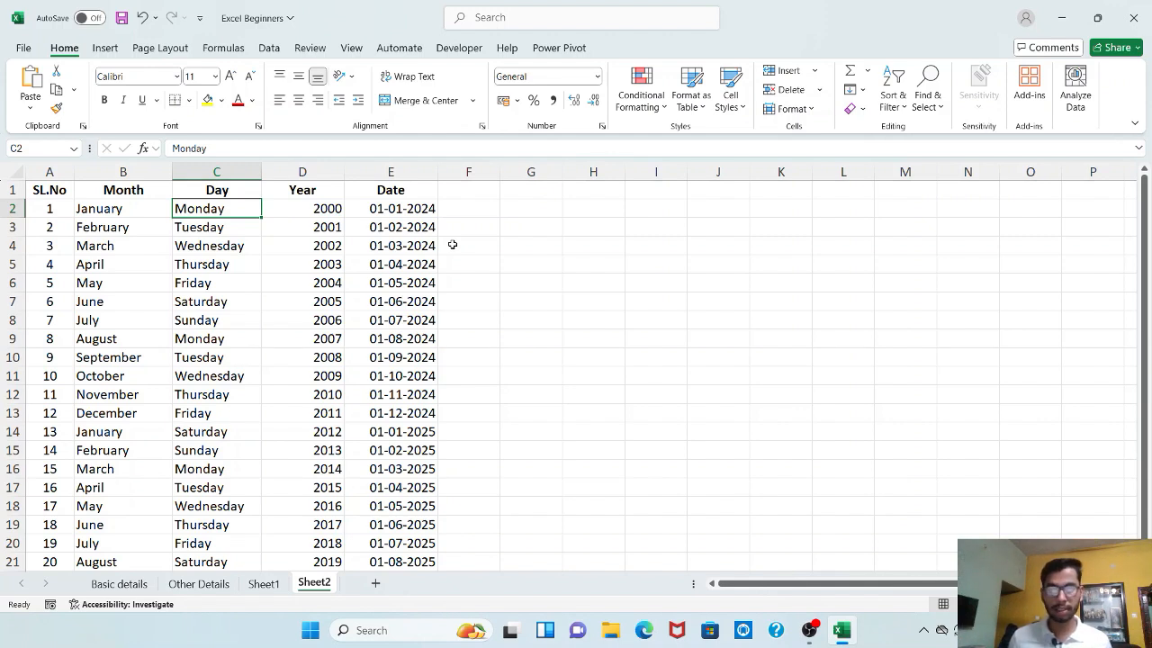
# - Restore header filters with Ctrl+Shift+L and enter the note 'Ctrl+Shift+L' in H2
pyautogui.hotkey('ctrl', 'shift', 'l')
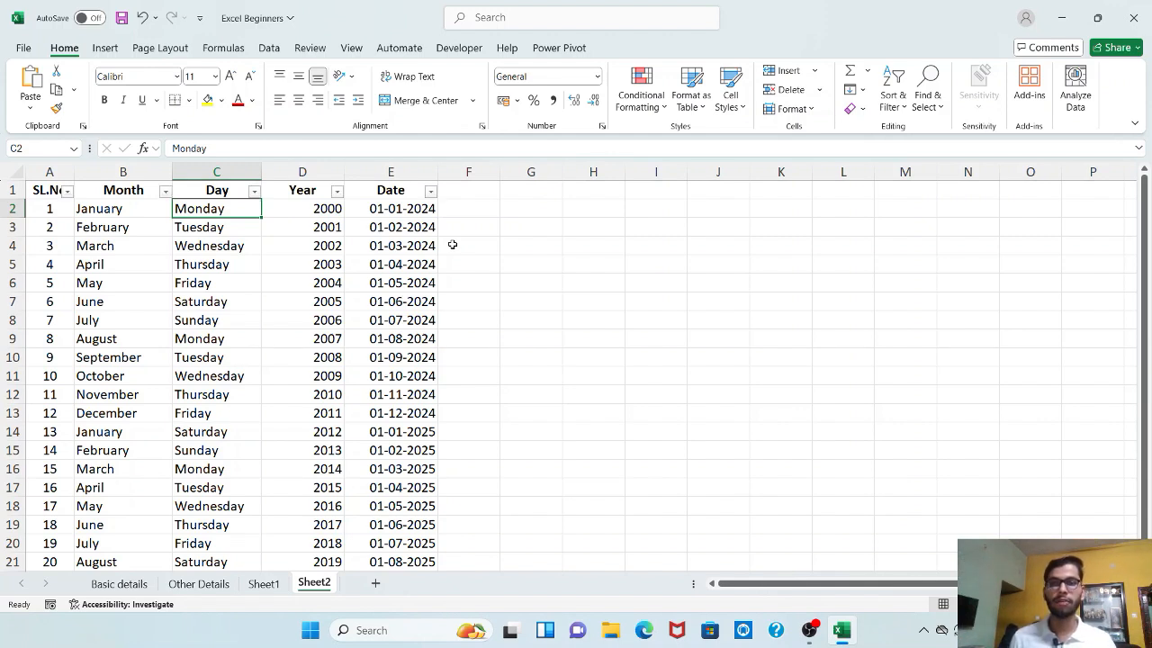
pyautogui.click(614, 216)
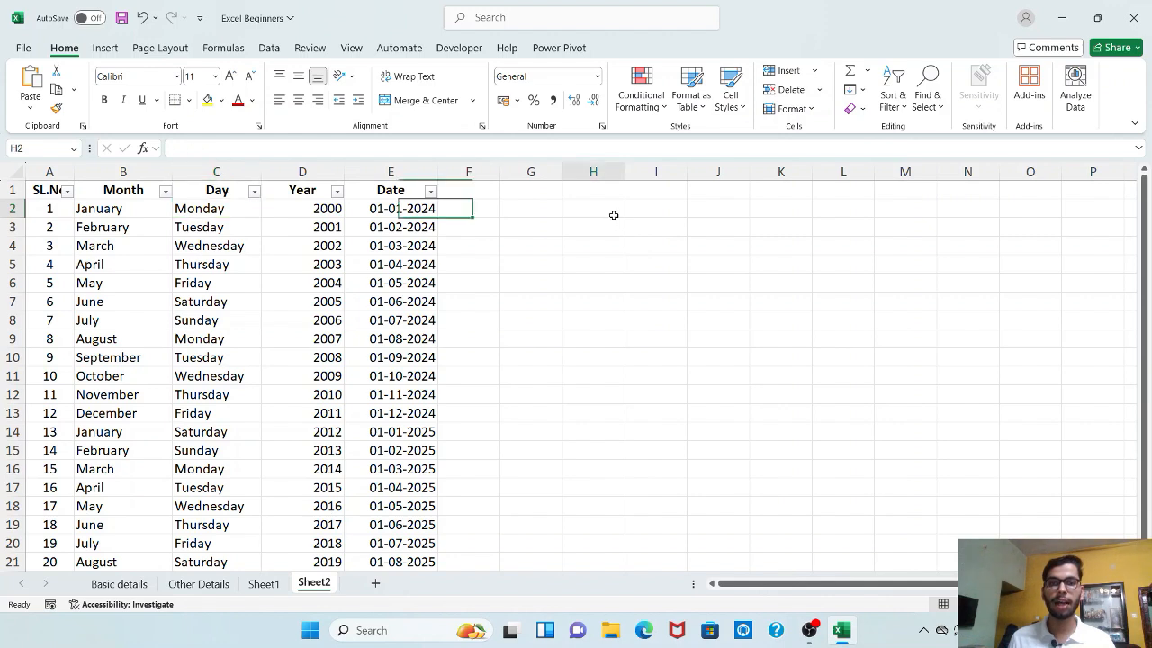
pyautogui.write('C')
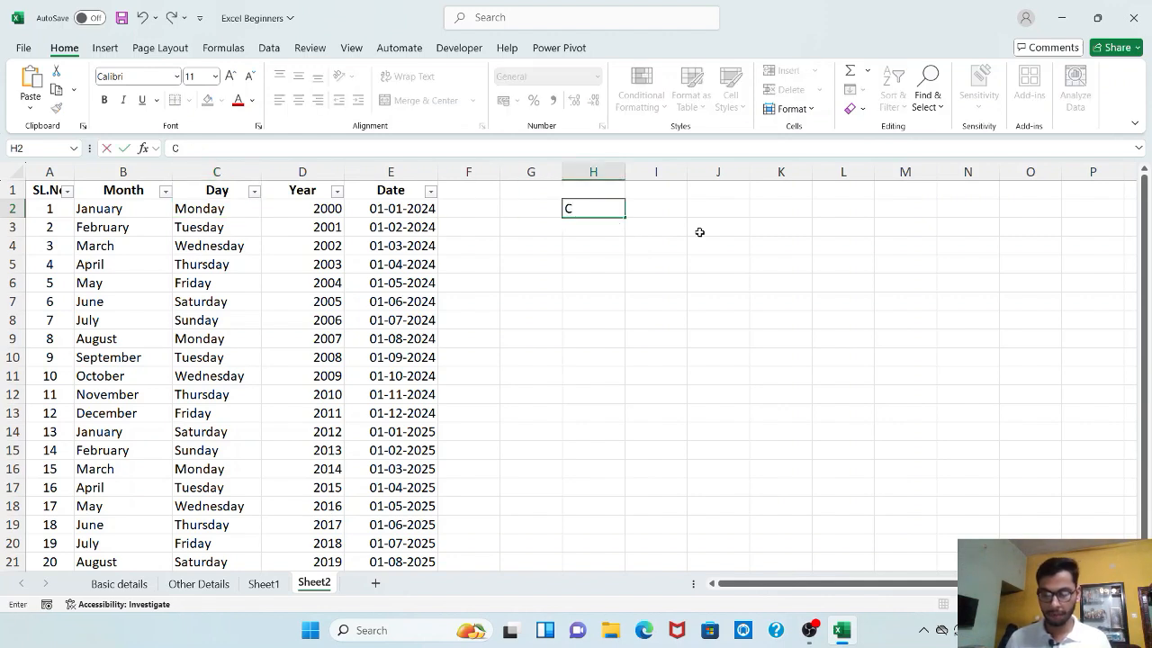
pyautogui.write('trl+')
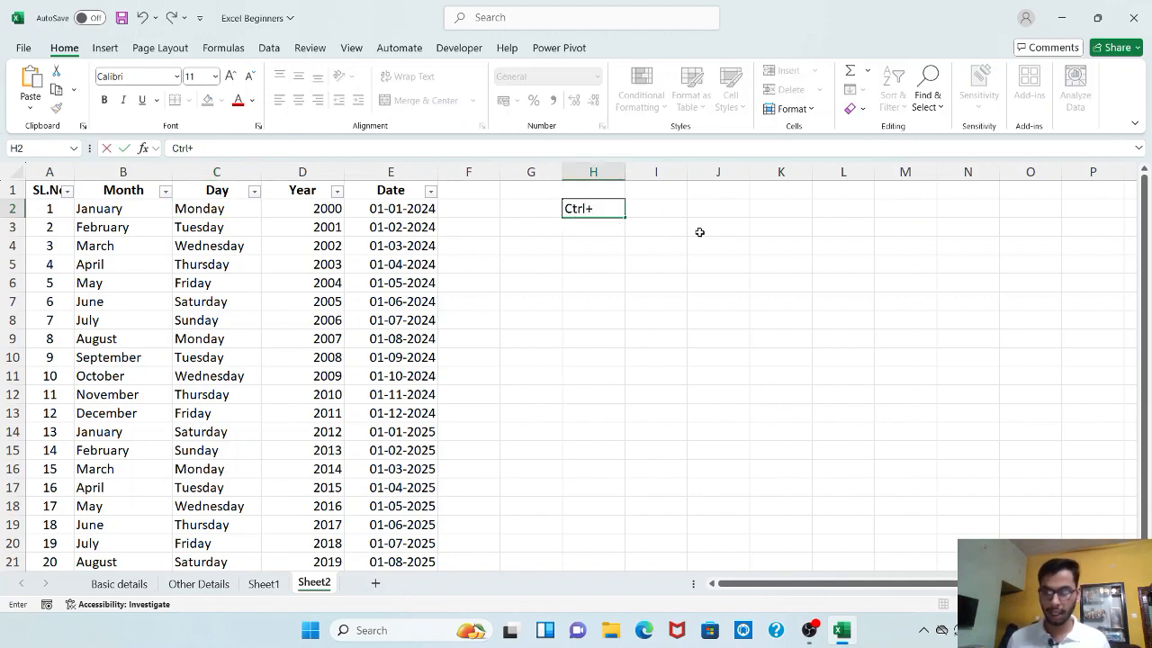
pyautogui.write('Shift')
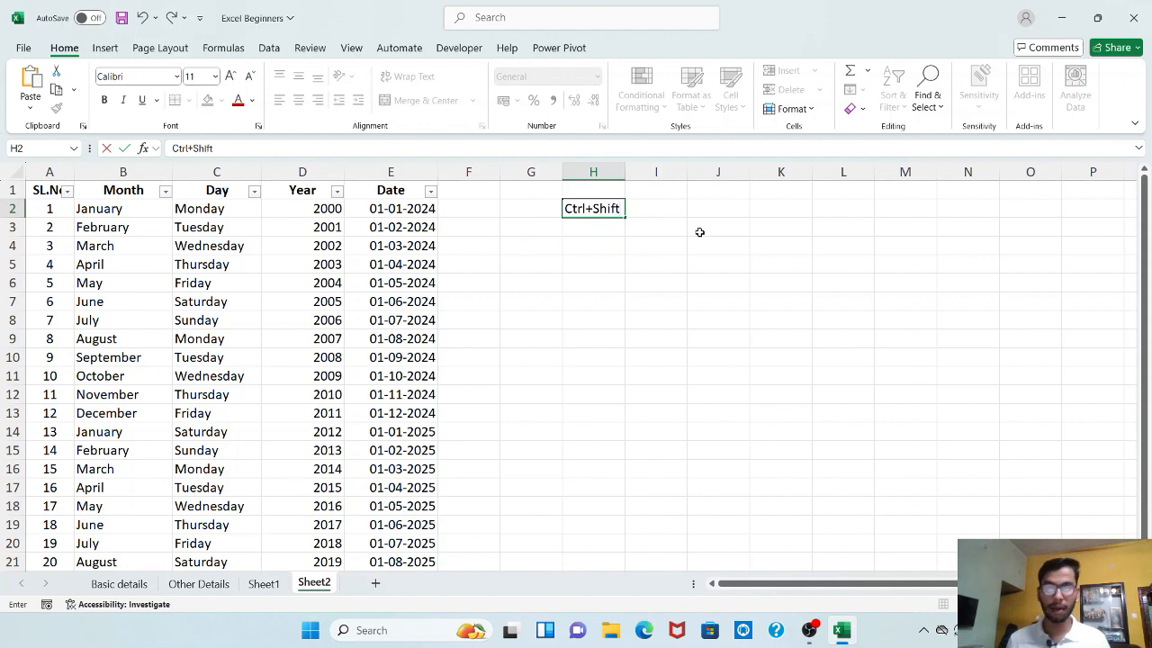
pyautogui.write('+L')
pyautogui.press('Return')
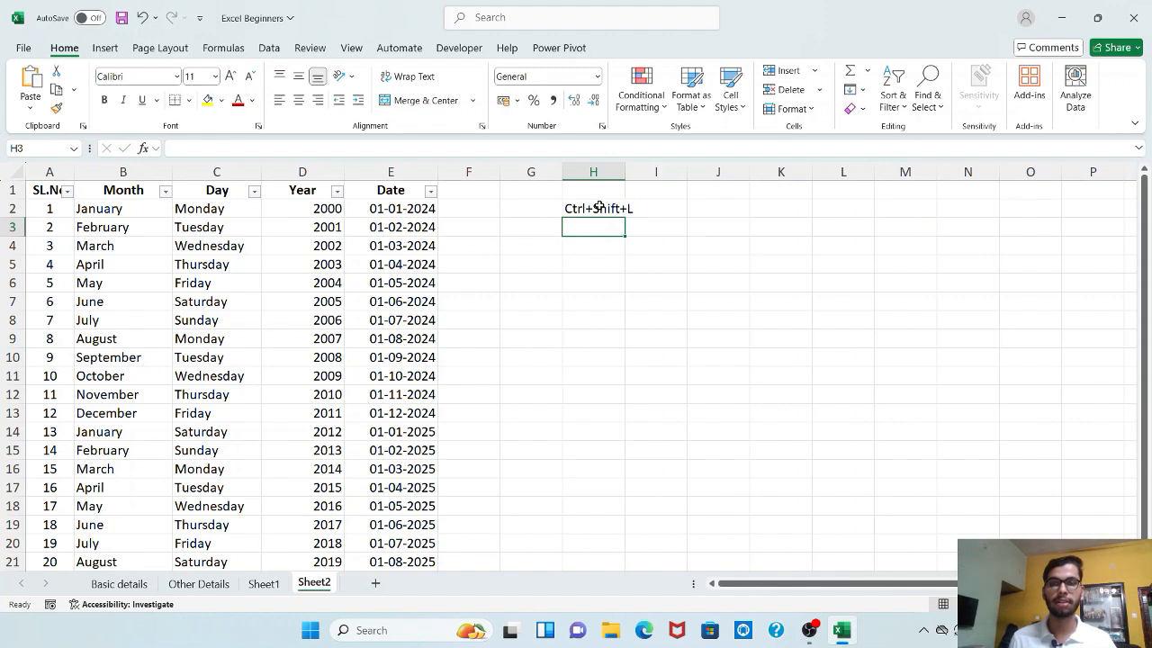
# - Widen column H and give the H2 note a yellow fill
pyautogui.moveTo(624, 171); pyautogui.dragTo(656, 180)
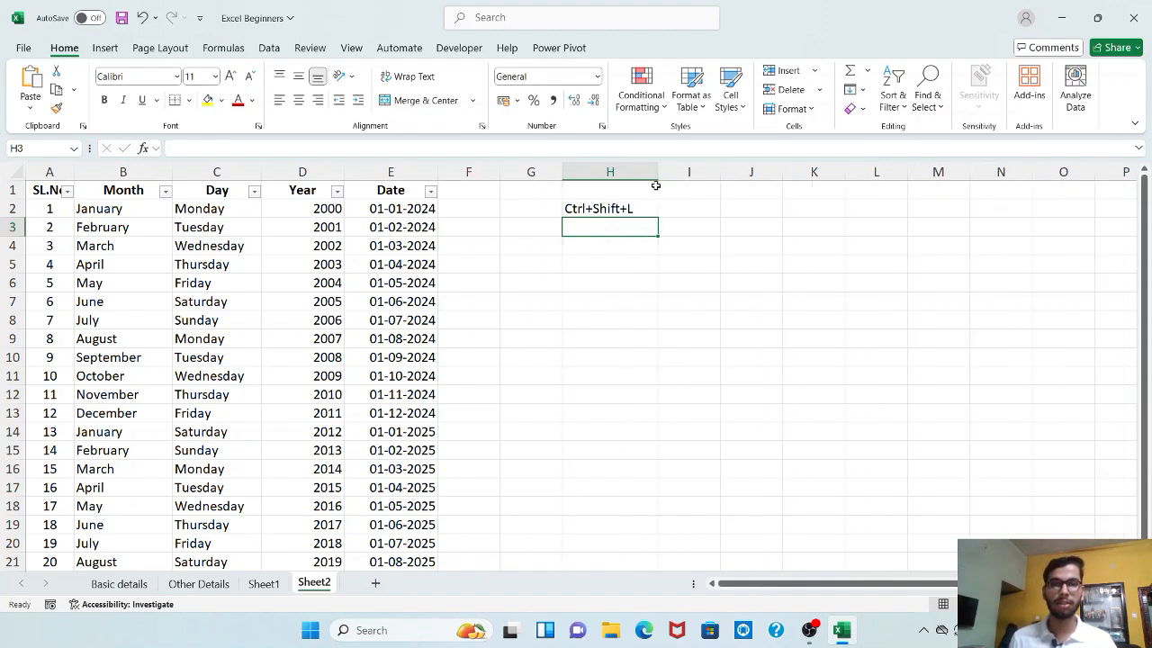
pyautogui.click(635, 208)
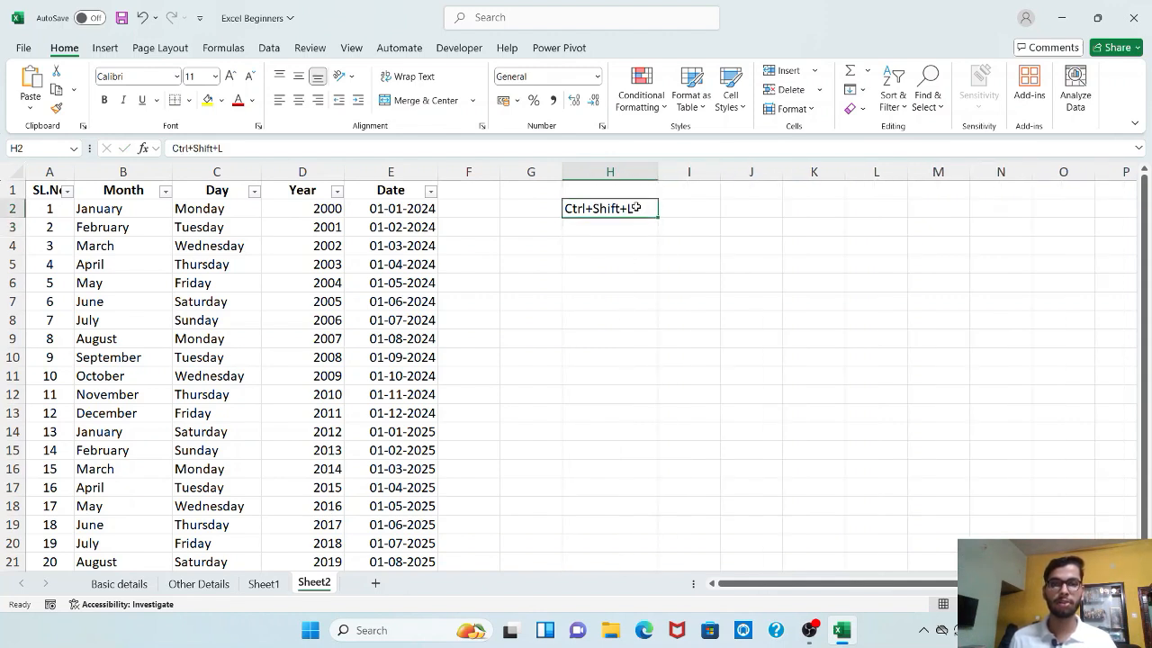
pyautogui.click(208, 100)
pyautogui.click(633, 252)
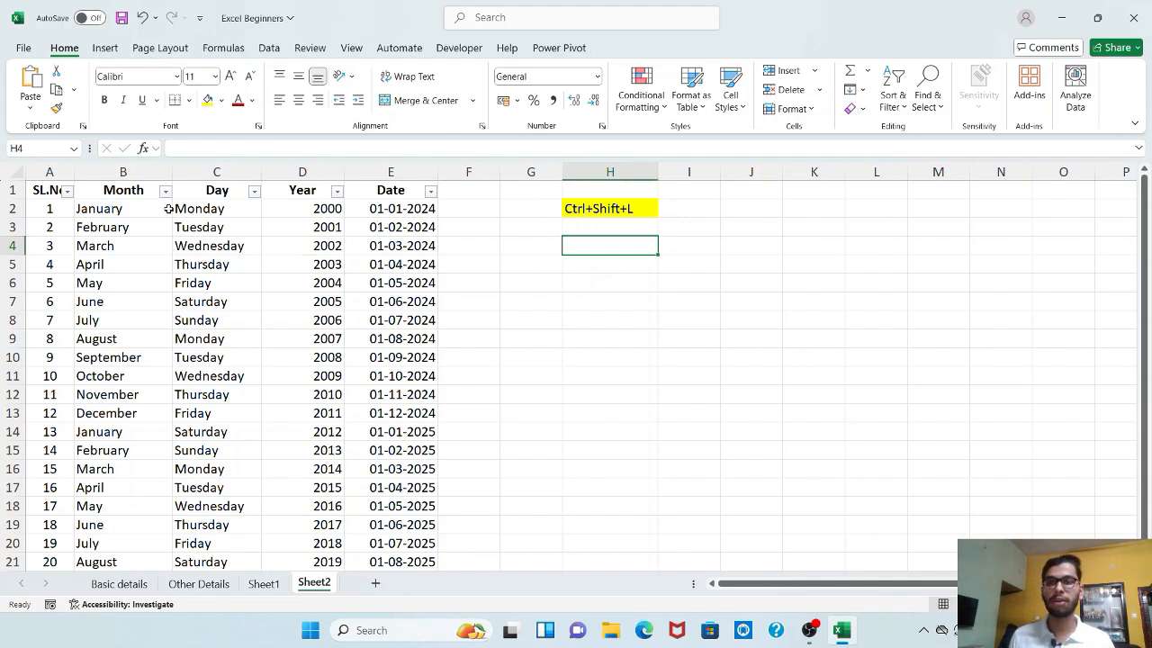
# - Open the Day column's filter dropdown from the arrow on header C1
pyautogui.scroll(-2, 137, 223)
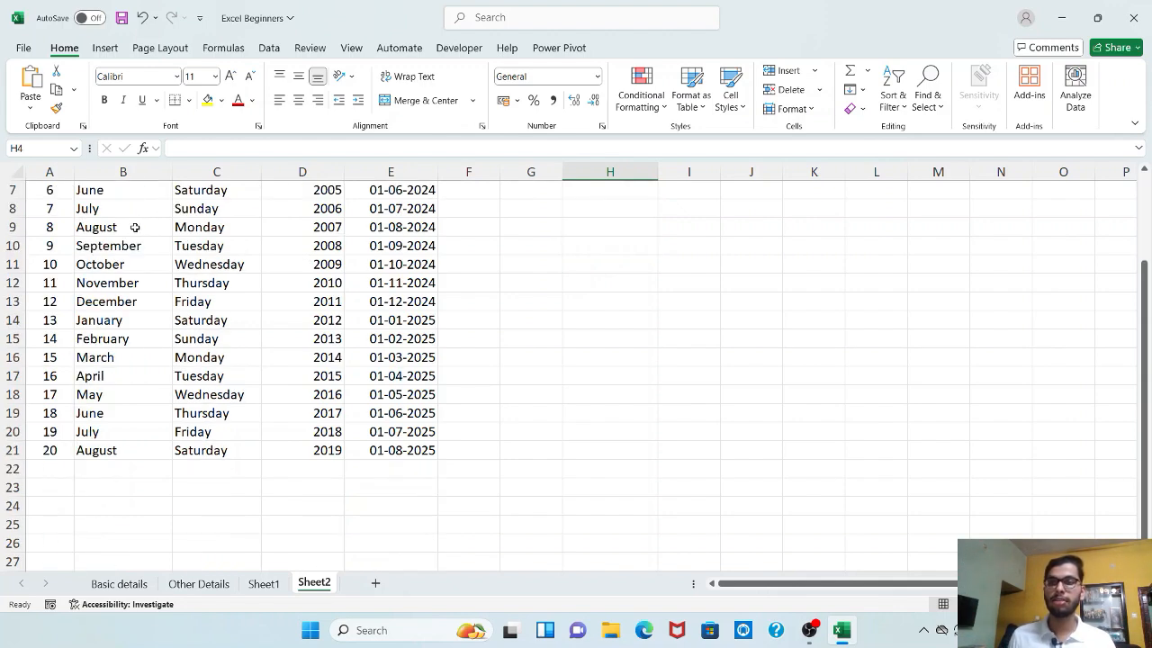
pyautogui.scroll(2, 137, 225)
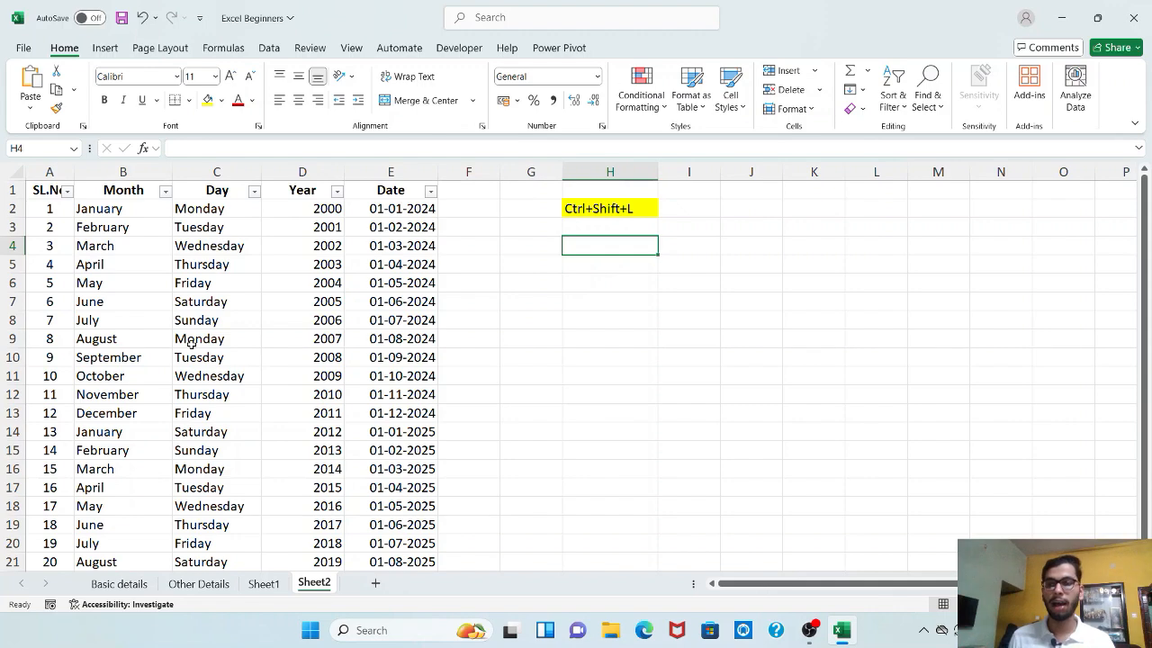
pyautogui.scroll(-4, 189, 346)
pyautogui.scroll(4, 190, 346)
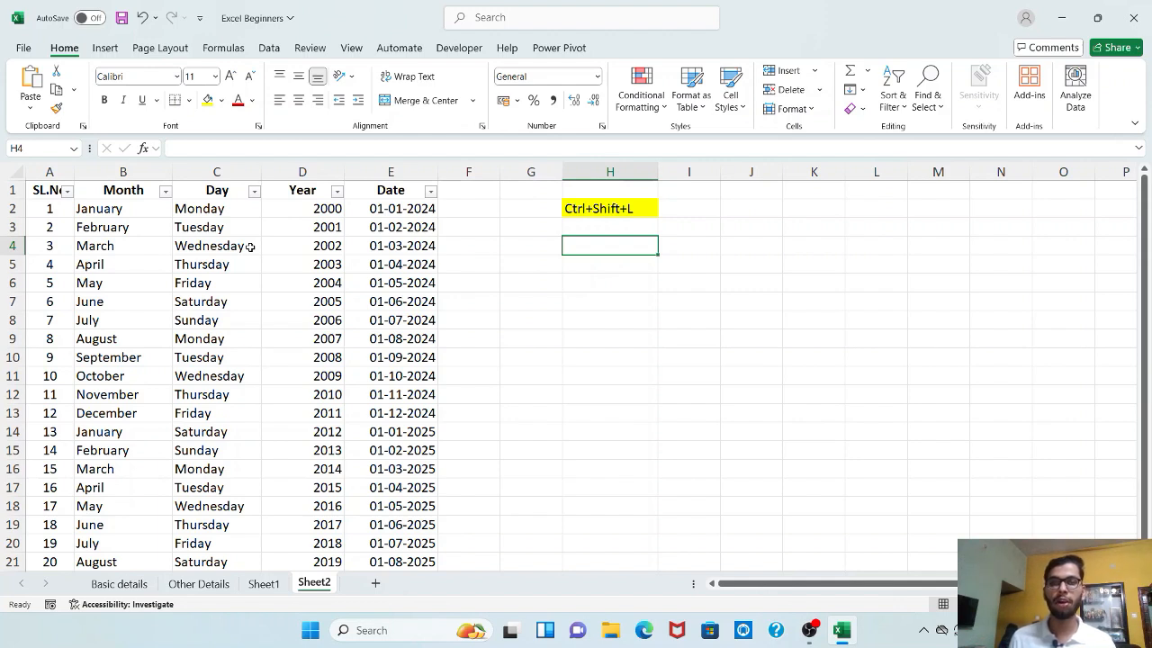
pyautogui.click(256, 197)
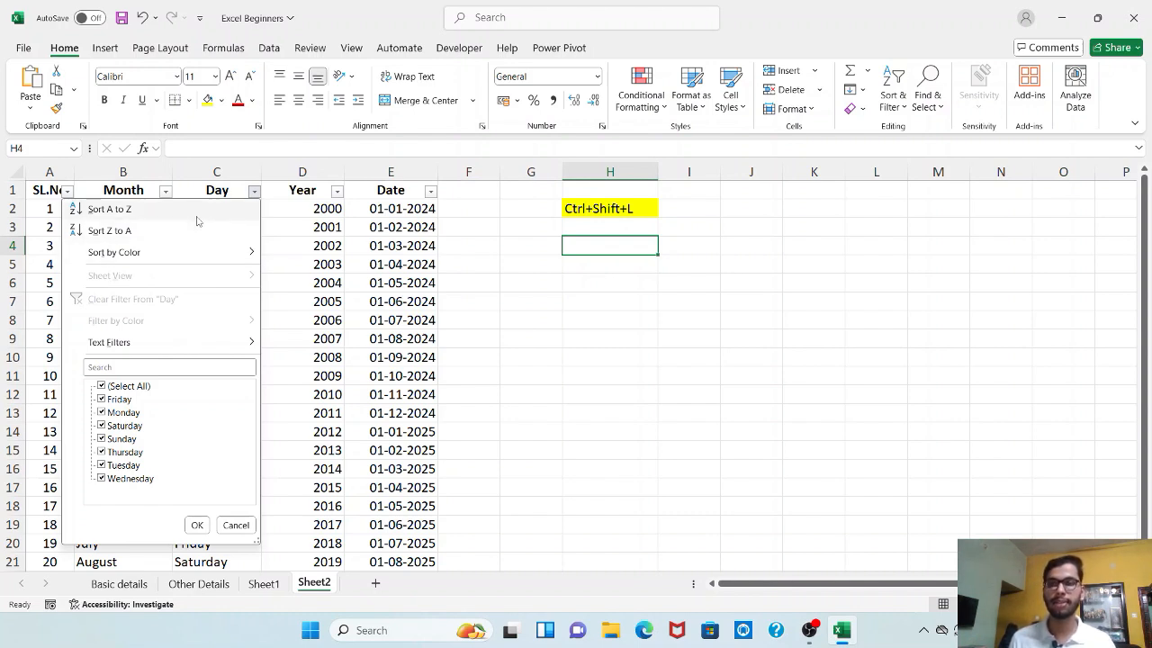
# - Sort the table A to Z by the Day column
pyautogui.click(141, 215)
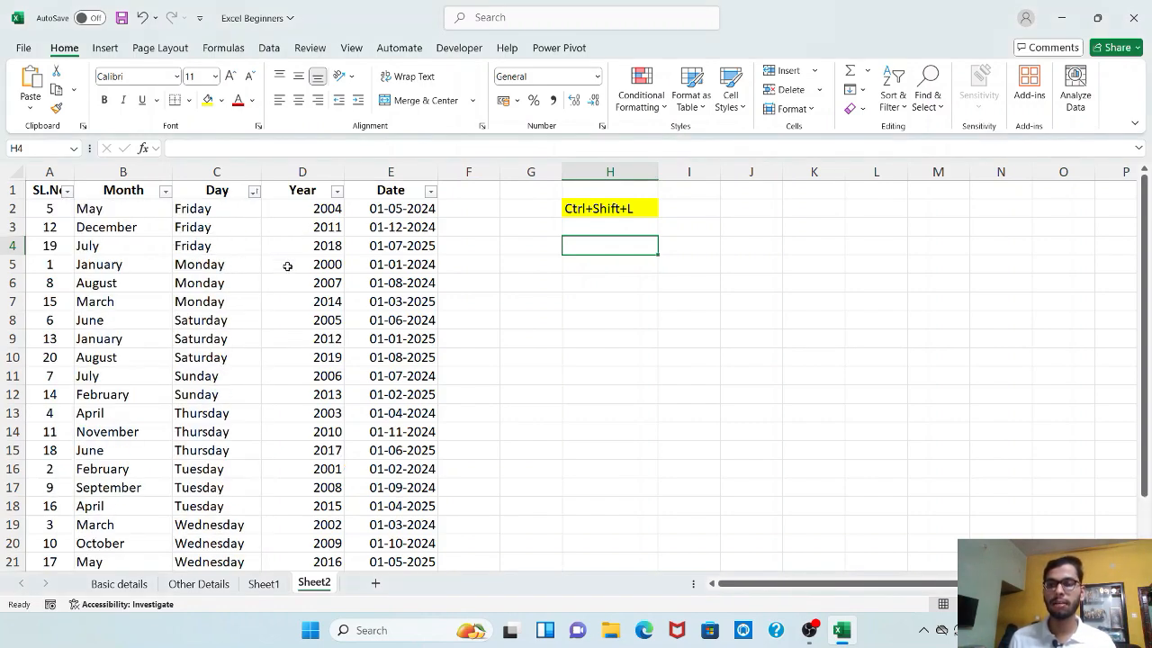
pyautogui.scroll(-2, 287, 266)
pyautogui.scroll(2, 287, 266)
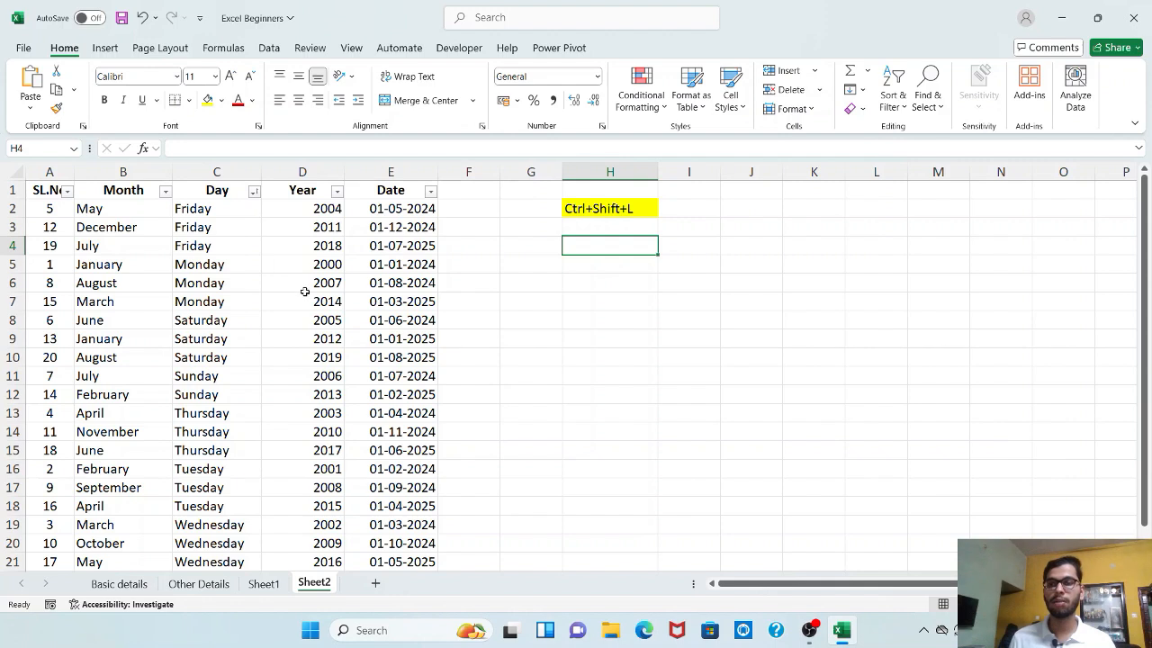
# - Point out the grouped Friday, Monday, Saturday and Thursday entries in column C
pyautogui.click(249, 246)
pyautogui.click(239, 290)
pyautogui.click(223, 341)
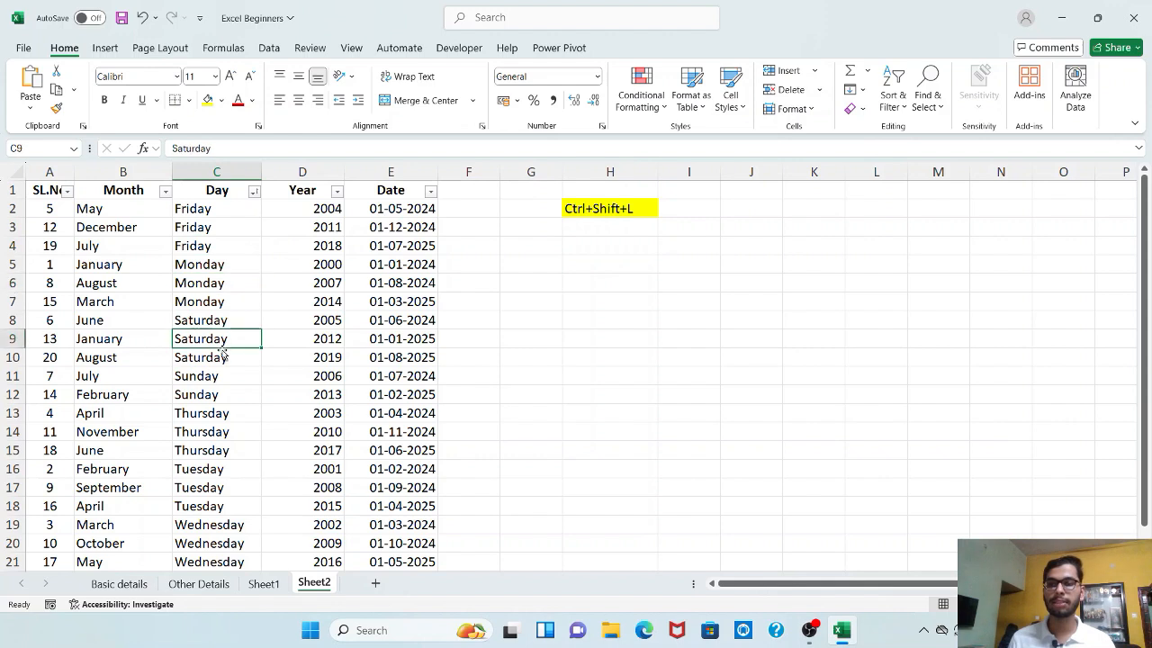
pyautogui.click(200, 411)
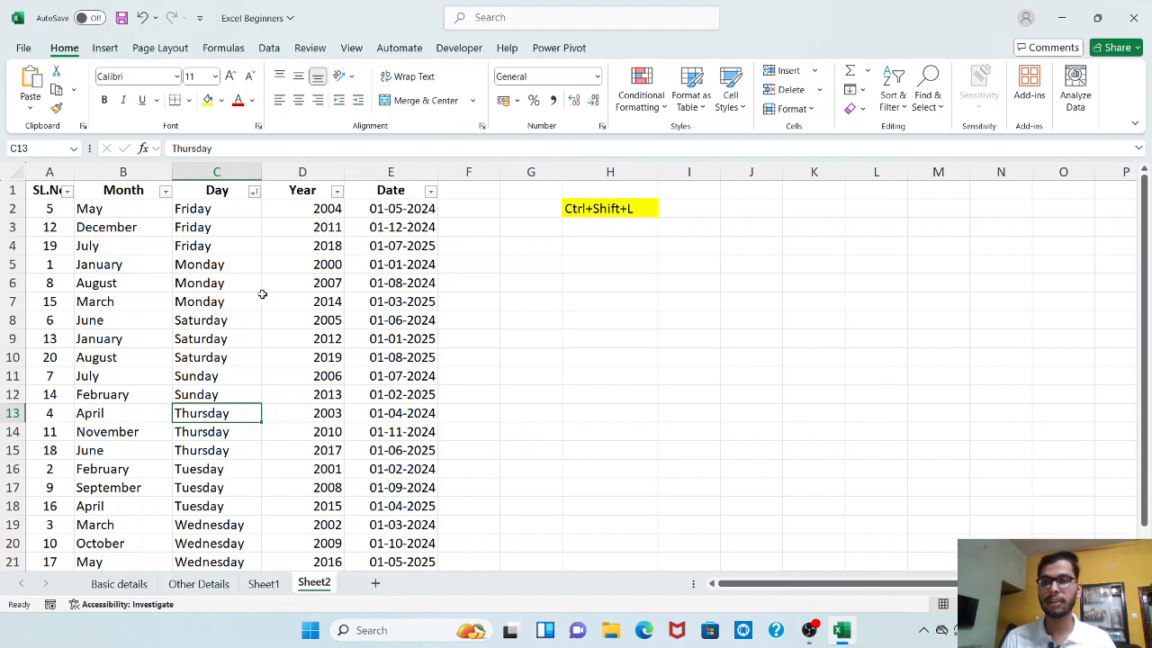
pyautogui.click(243, 211)
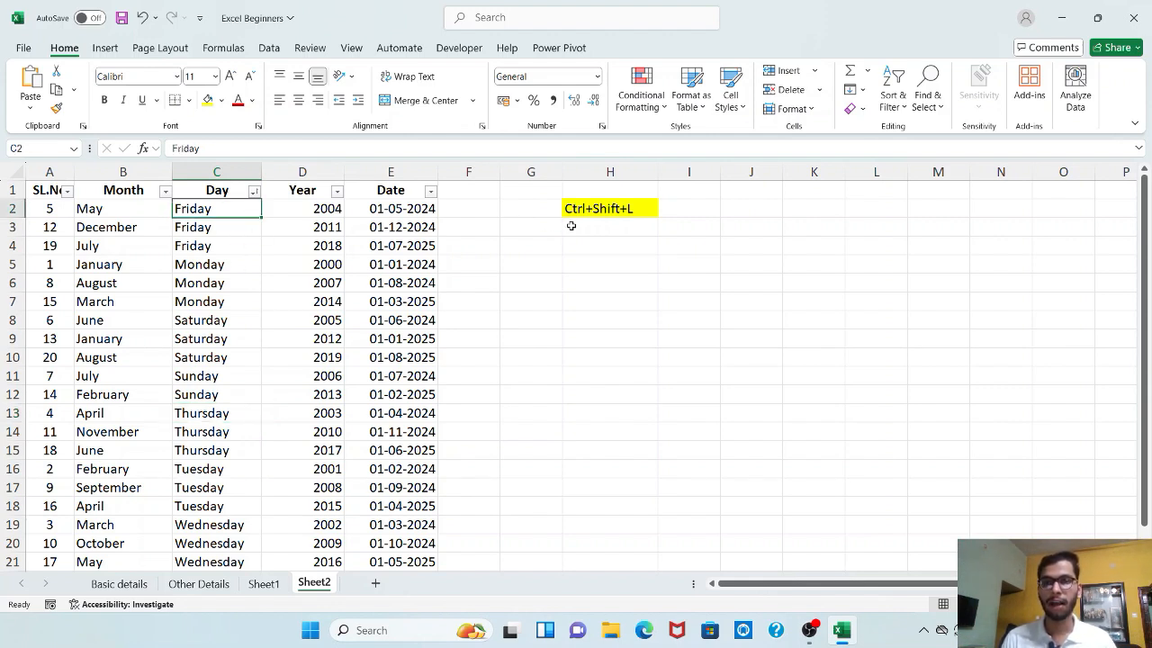
pyautogui.click(536, 197)
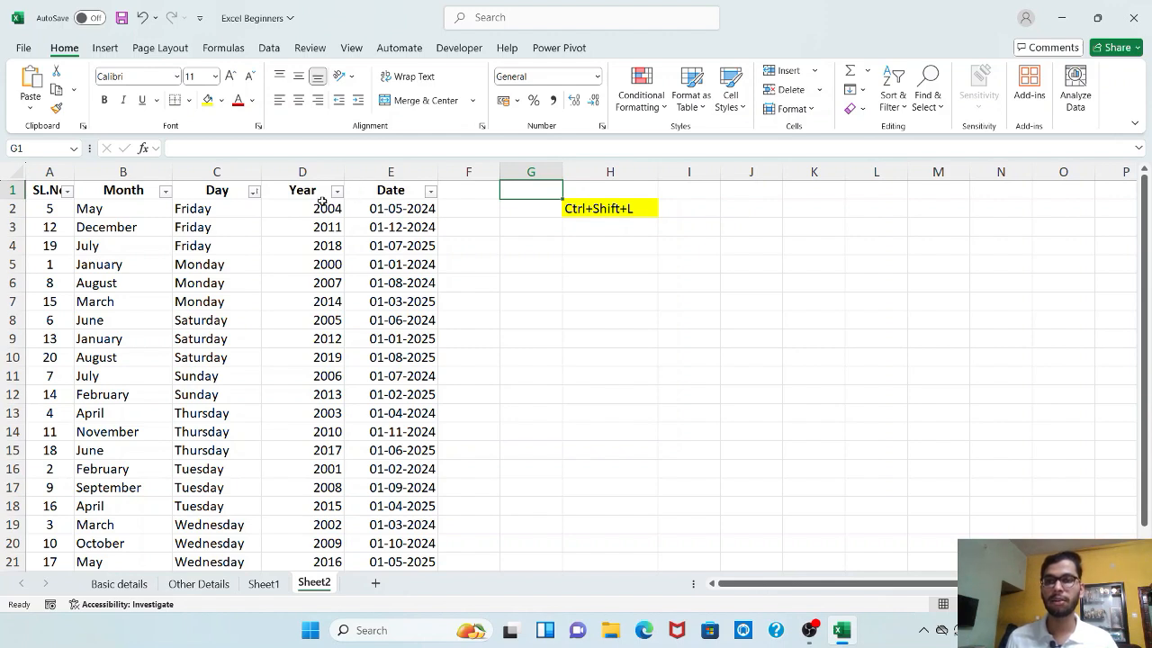
pyautogui.click(256, 191)
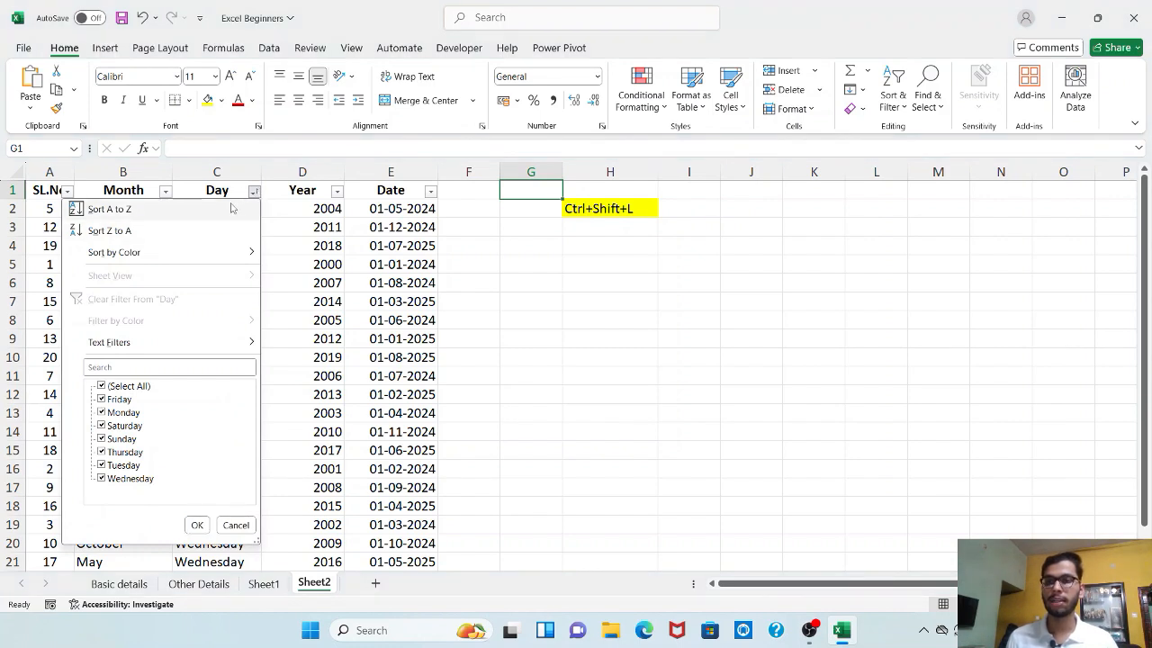
pyautogui.click(232, 210)
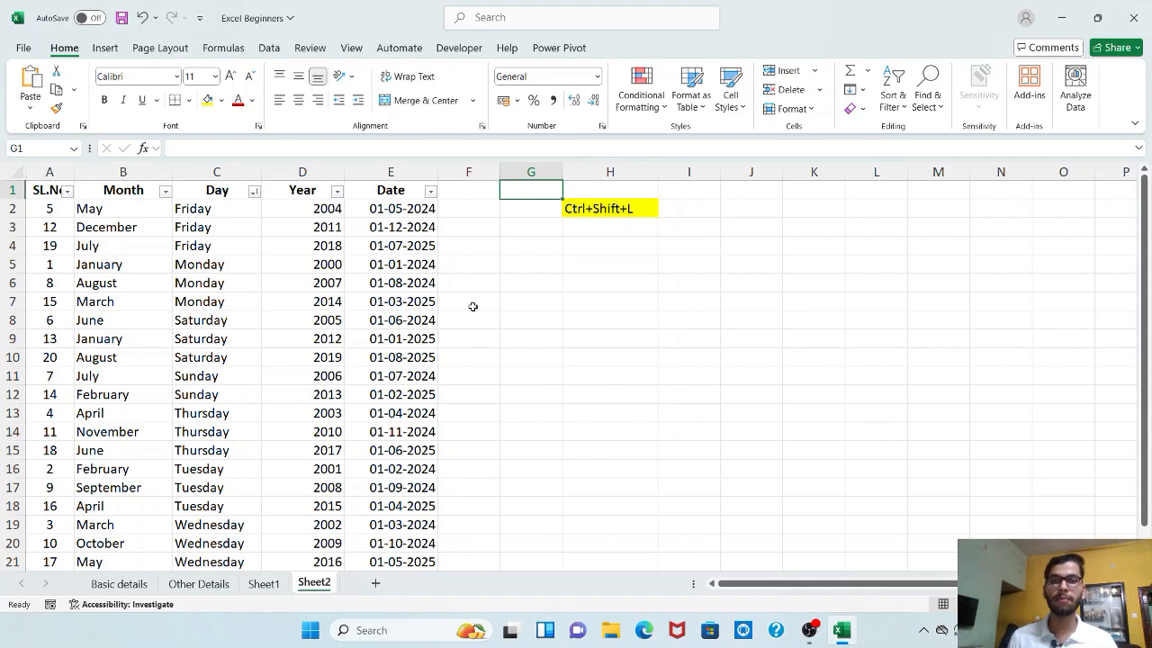
pyautogui.hotkey('ctrl', 'z')
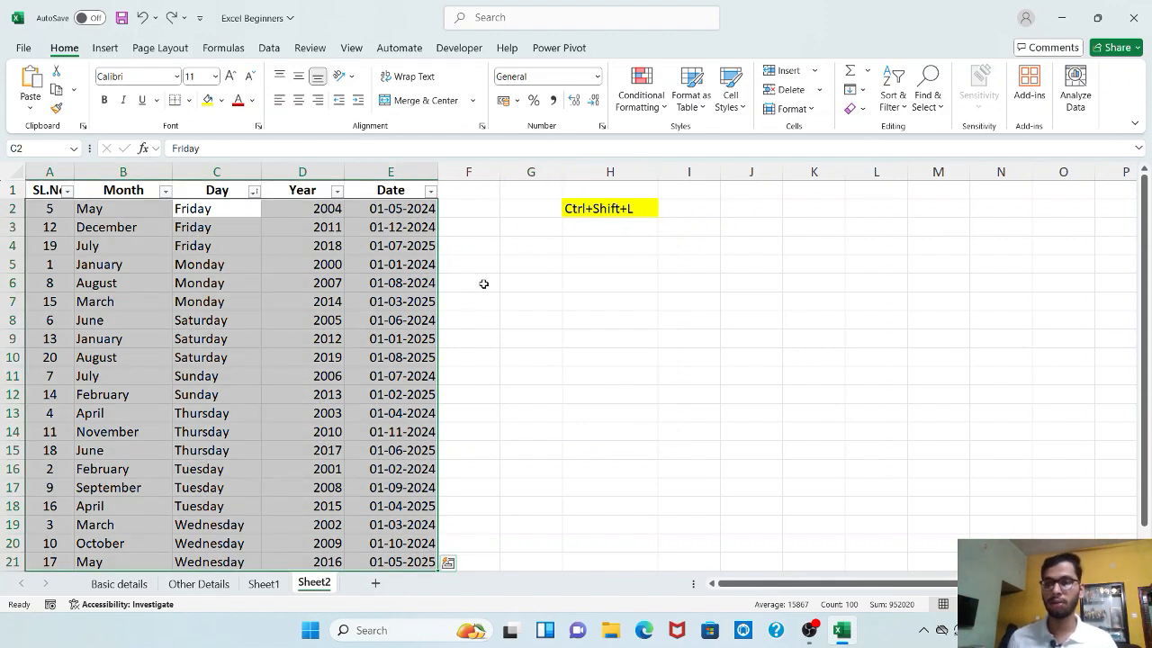
pyautogui.hotkey('ctrl', 'z')
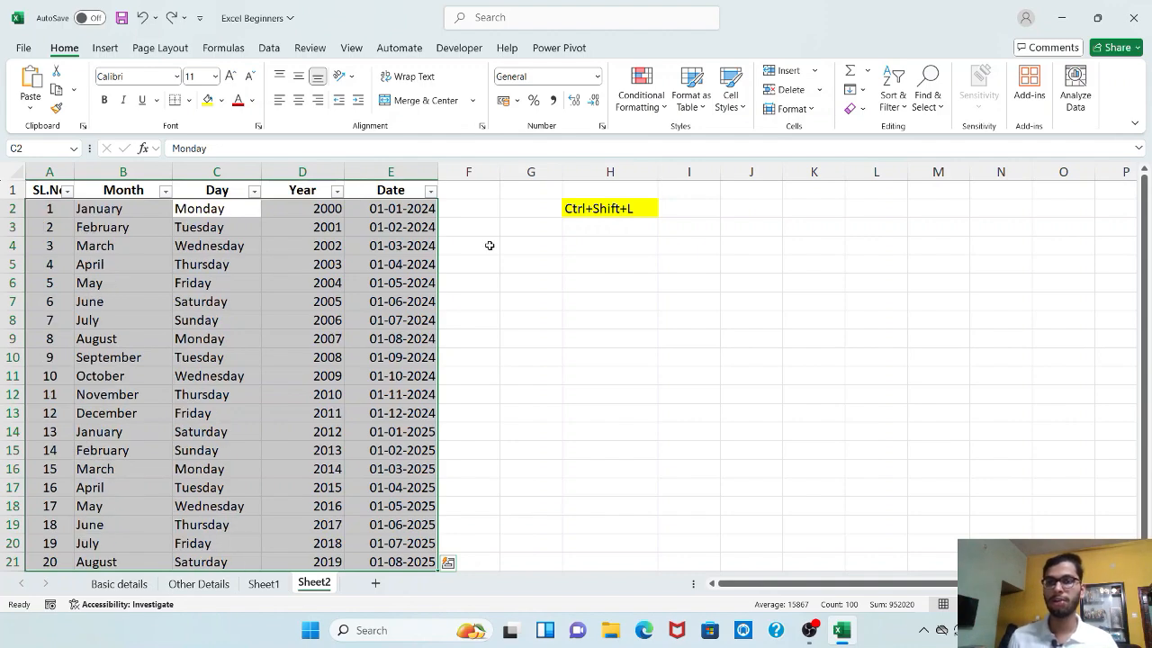
pyautogui.click(489, 245)
pyautogui.scroll(-2, 490, 245)
pyautogui.scroll(2, 489, 245)
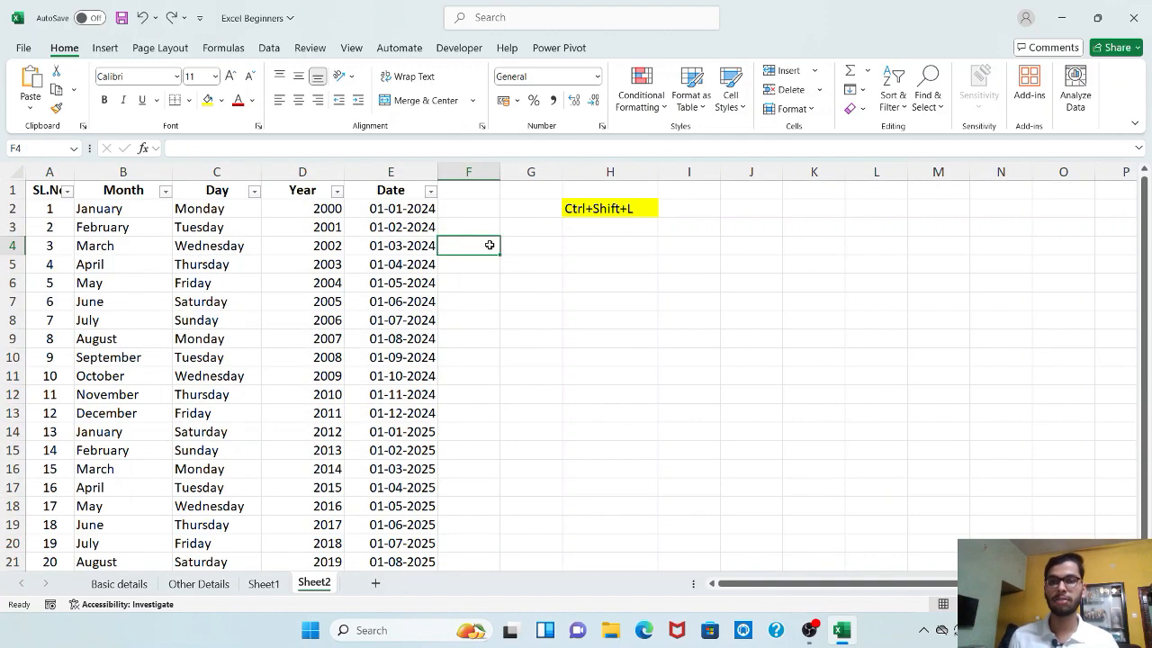
pyautogui.click(530, 190)
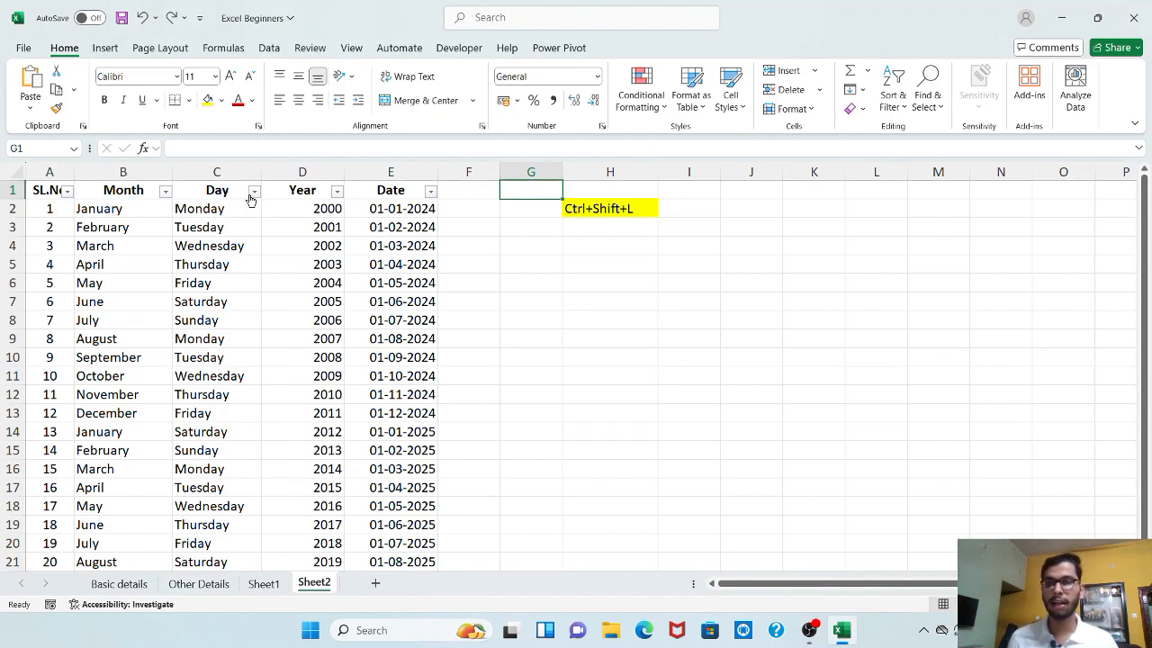
pyautogui.click(255, 192)
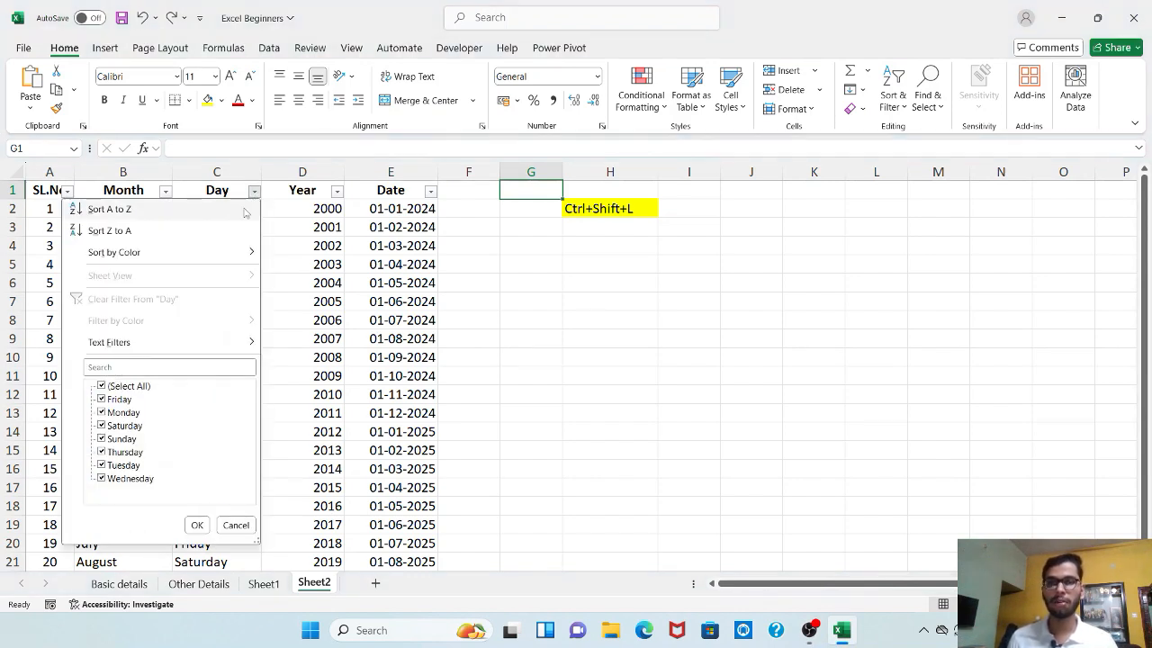
pyautogui.click(239, 212)
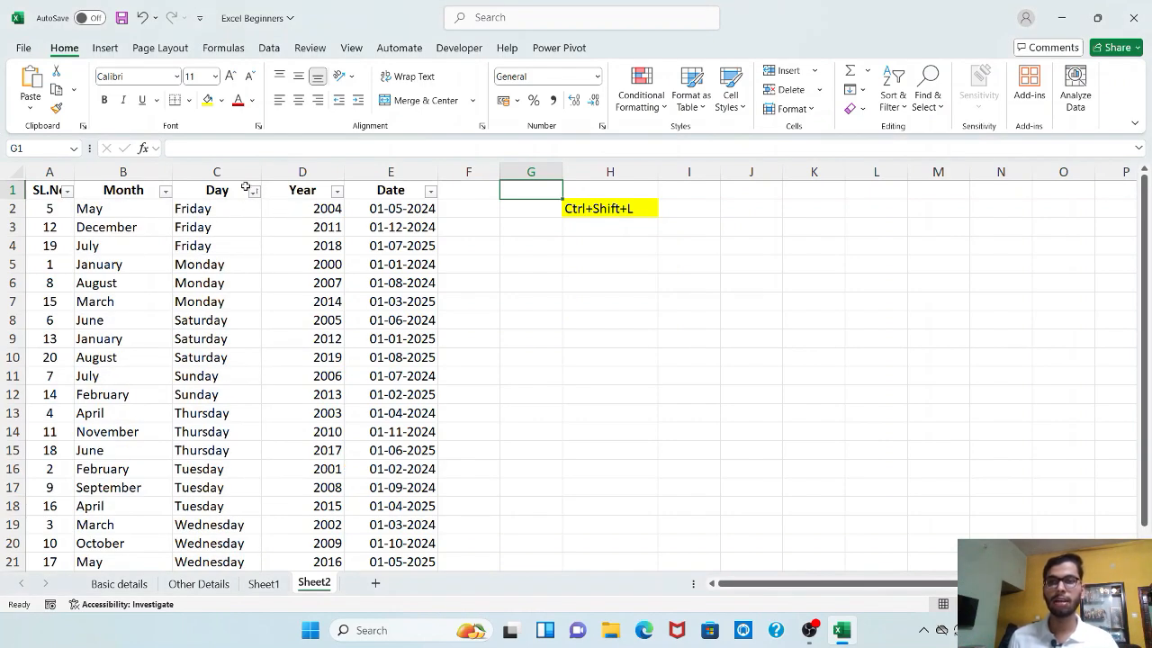
# - Sort by Month A to Z, then undo to restore the original SL.No order 1–20
pyautogui.click(164, 192)
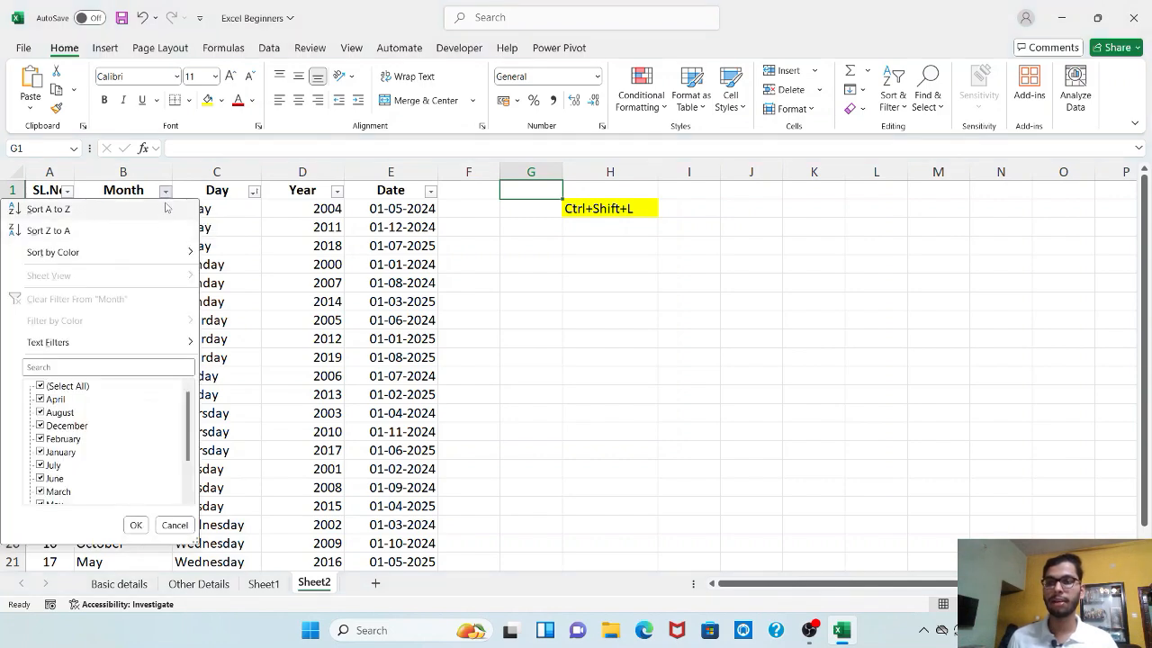
pyautogui.click(165, 208)
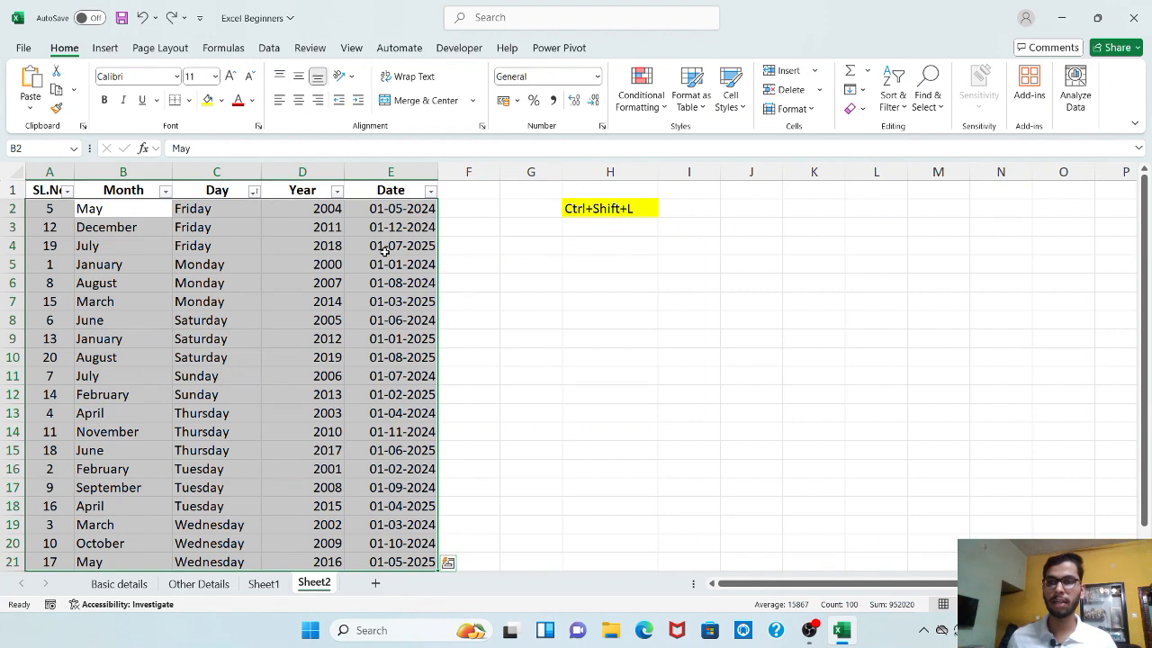
pyautogui.hotkey('ctrl', 'z')
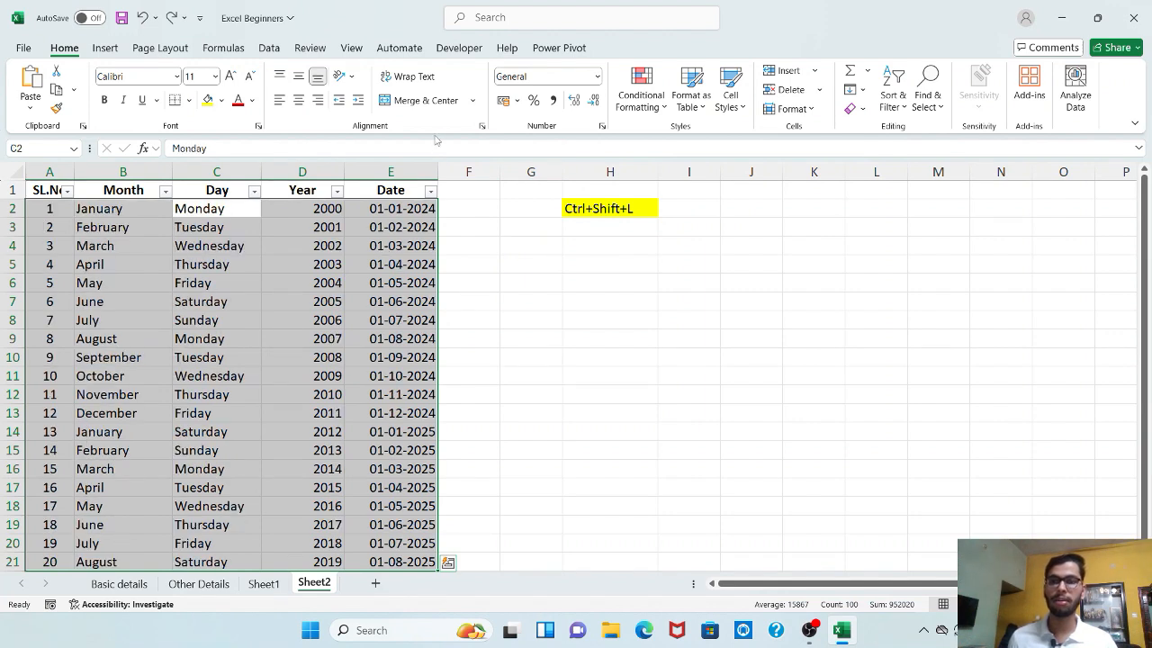
pyautogui.click(533, 208)
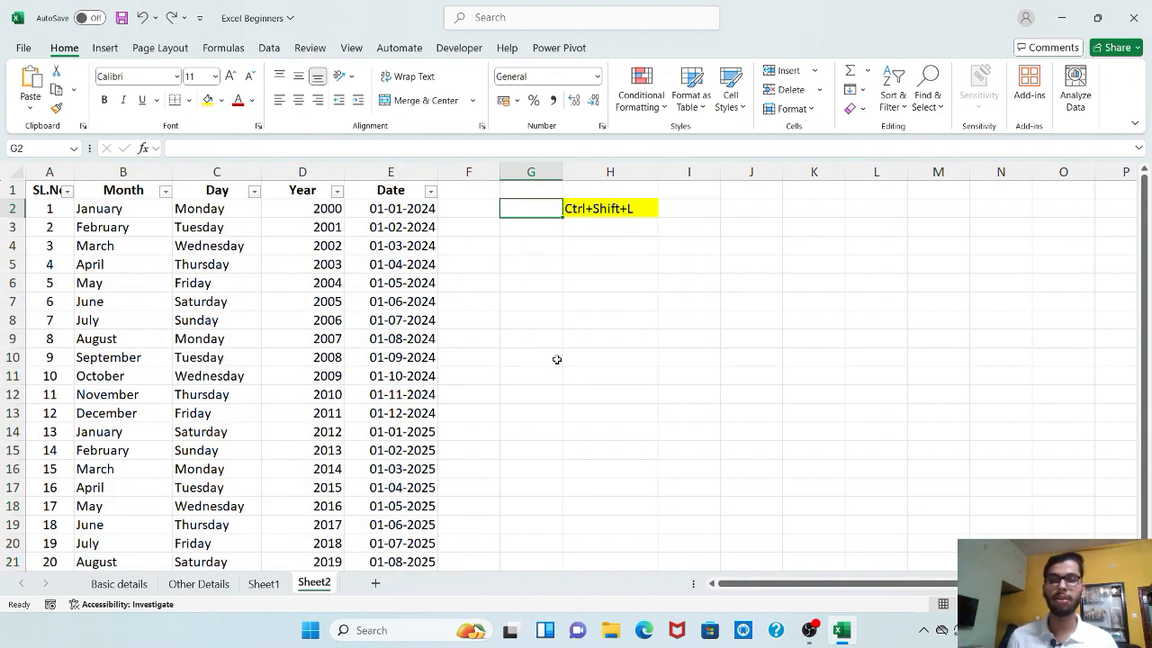